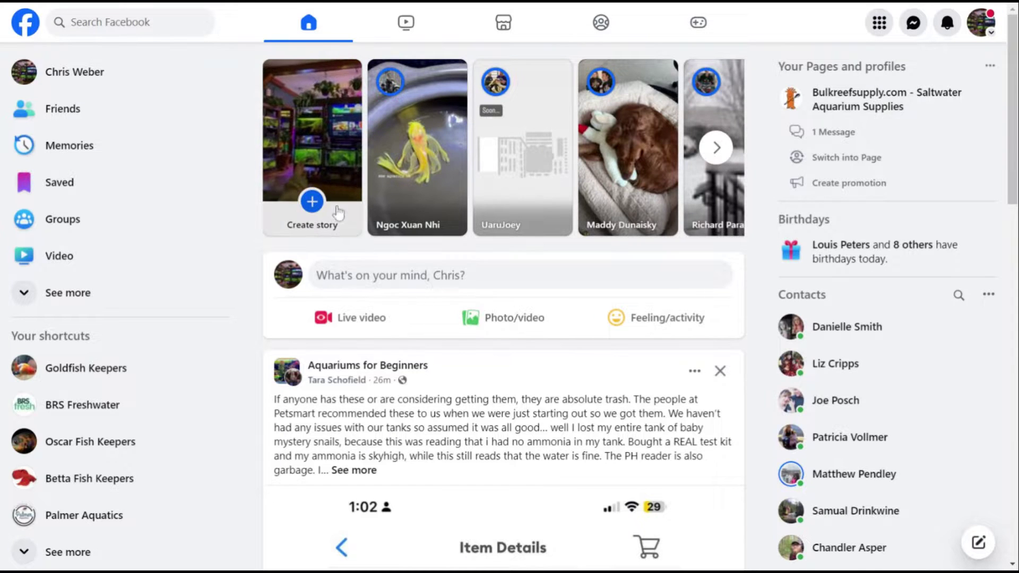
pyautogui.scroll(-2, 430, 348)
pyautogui.scroll(2, 431, 347)
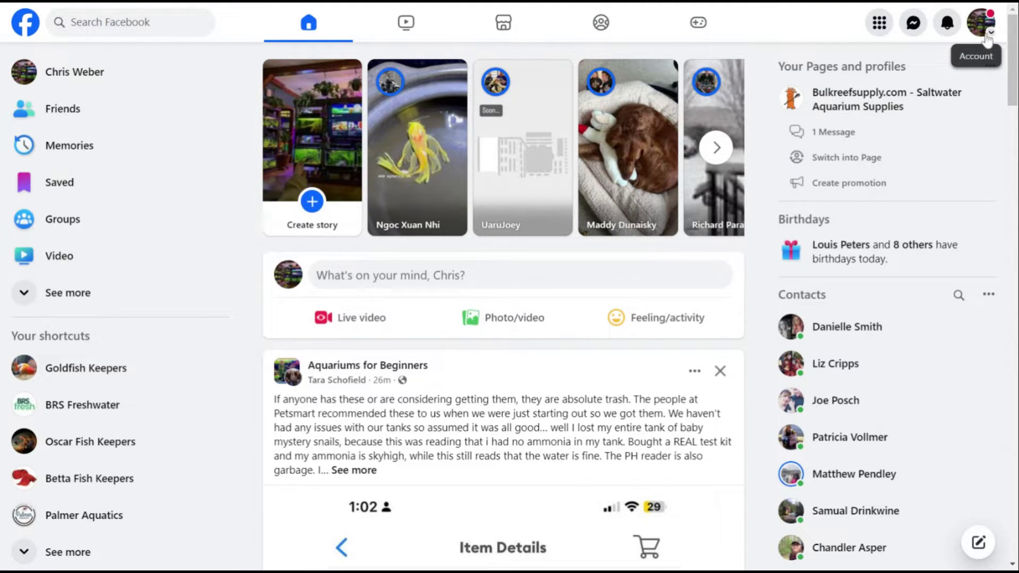
# Step: Switch the Facebook profile to Goldfish Keepers and dismiss the 'Switched' notice
pyautogui.click(990, 35)
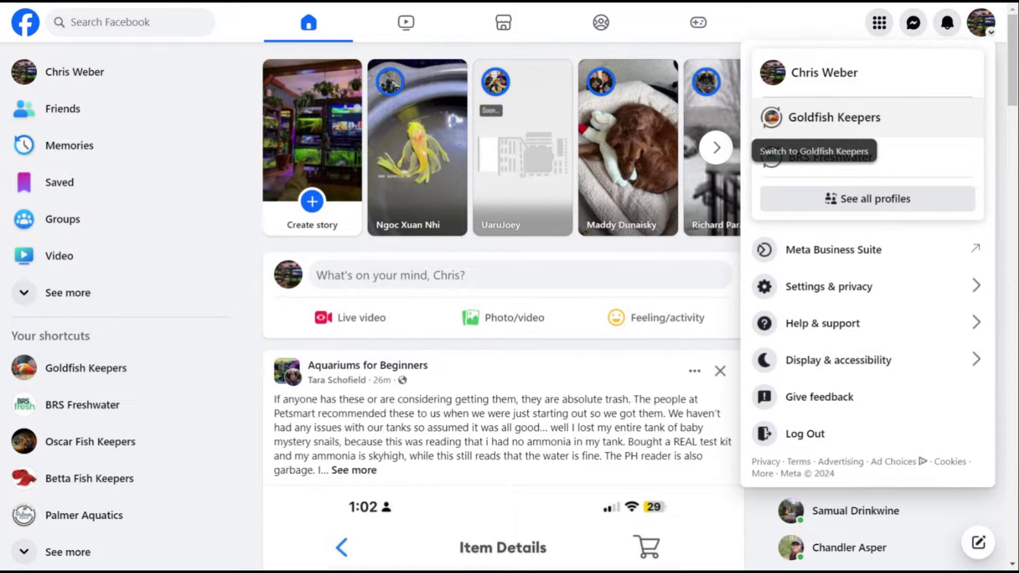
pyautogui.click(849, 117)
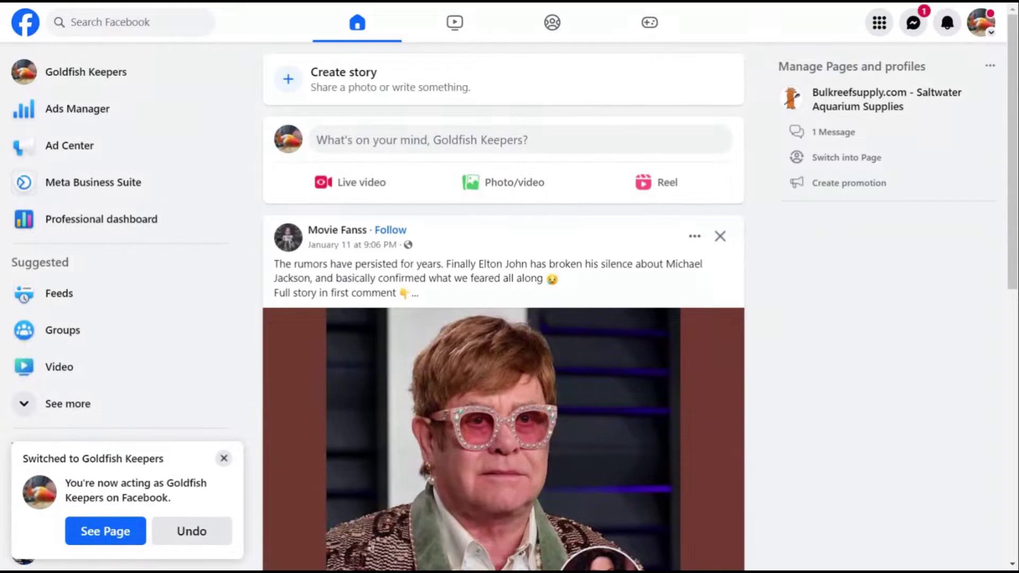
pyautogui.click(223, 459)
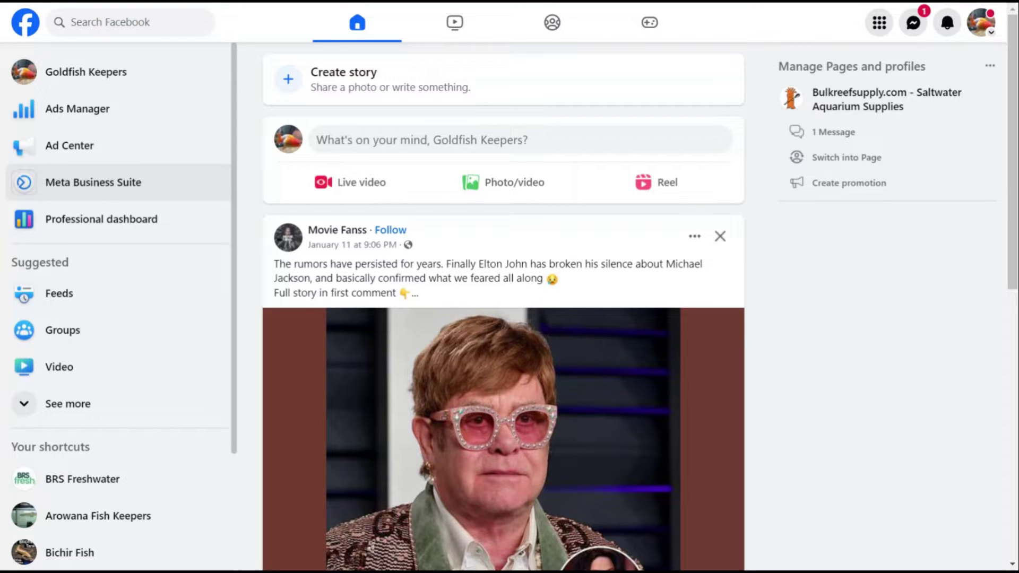
# Step: Open Meta Business Suite and switch it from Uaru Cichlid Fish to Goldfish Keepers
pyautogui.click(100, 194)
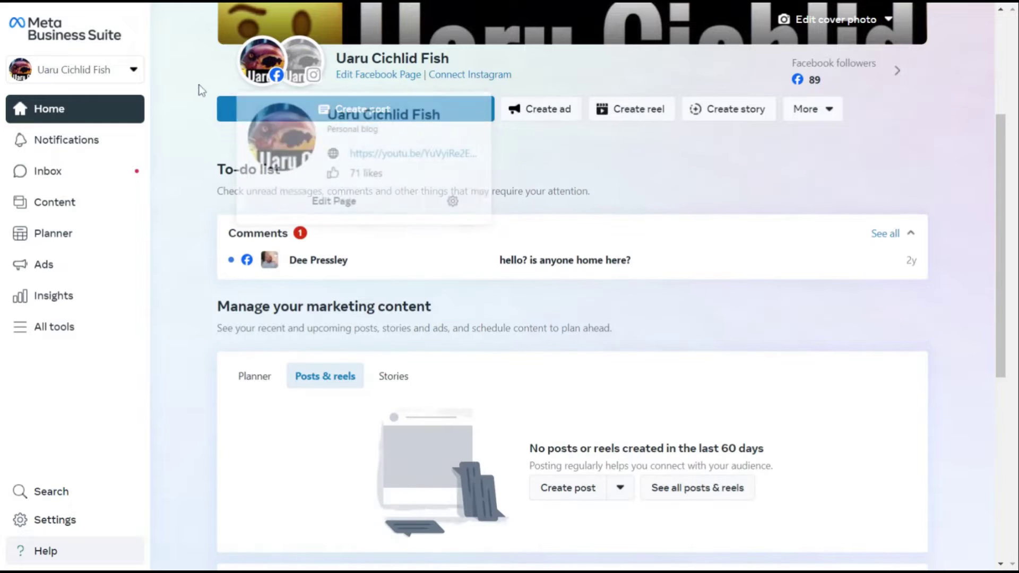
pyautogui.scroll(2, 201, 135)
pyautogui.scroll(-1, 203, 135)
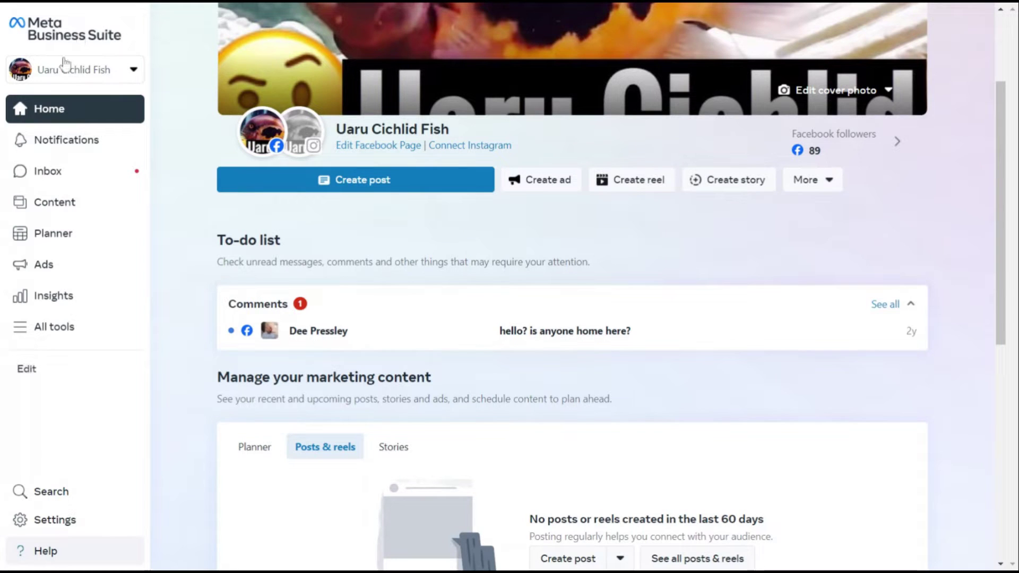
pyautogui.click(76, 83)
pyautogui.write('goldifhs')
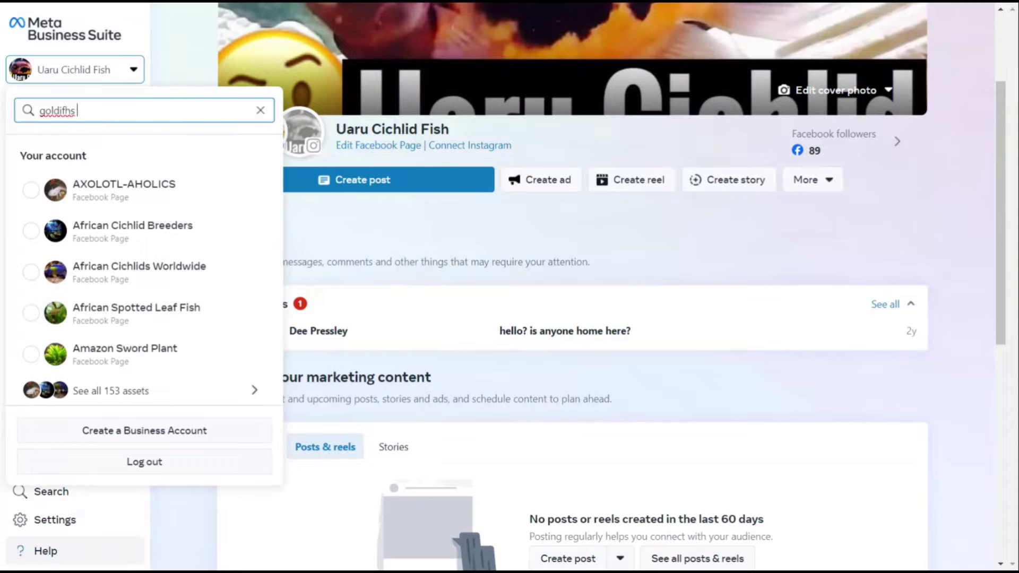
pyautogui.press('BackSpace')
pyautogui.press('BackSpace')
pyautogui.press('BackSpace')
pyautogui.press('BackSpace')
pyautogui.write('fish keeper')
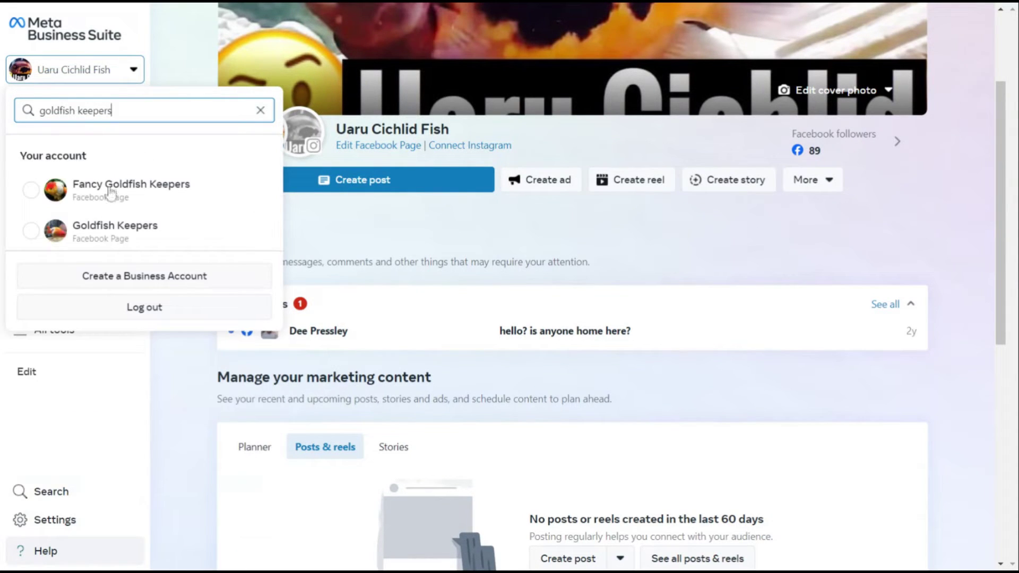
pyautogui.click(115, 229)
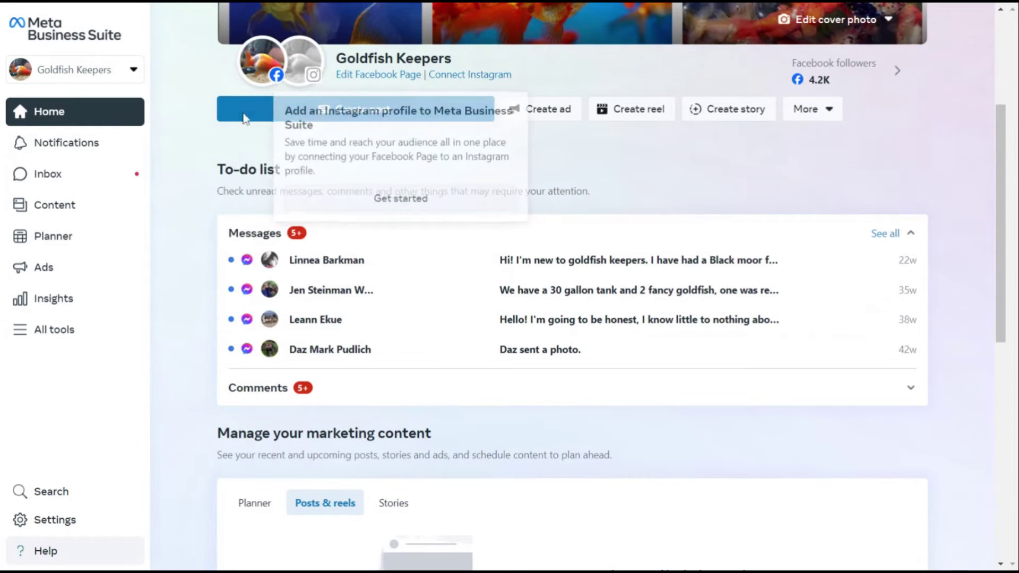
pyautogui.scroll(2, 183, 127)
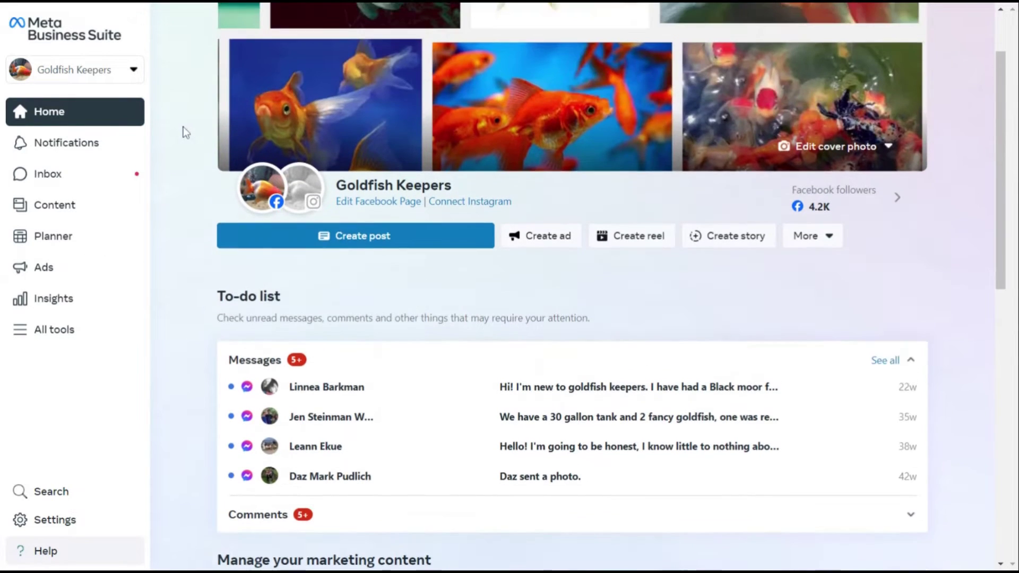
pyautogui.scroll(2, 183, 127)
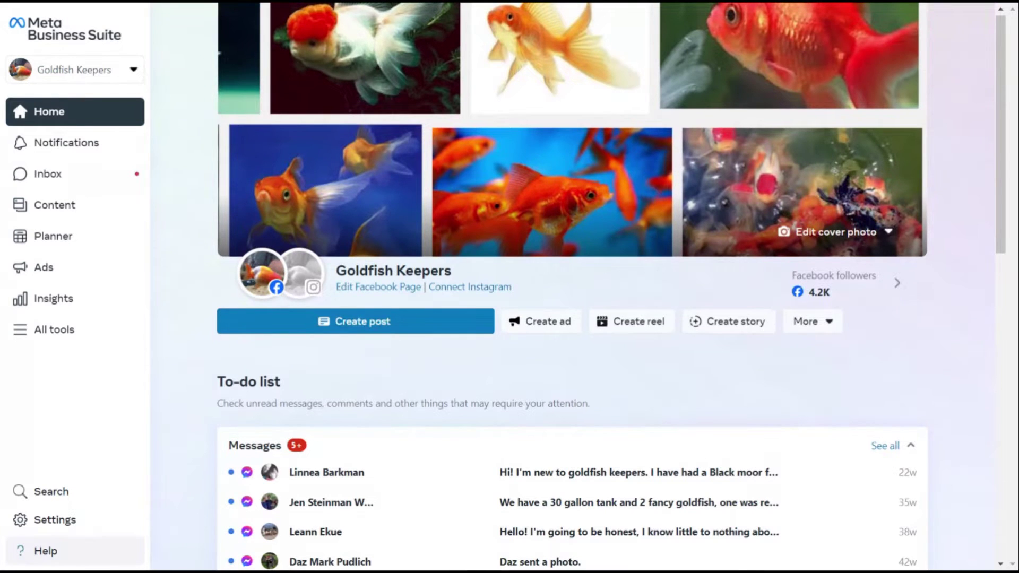
pyautogui.scroll(-1, 183, 132)
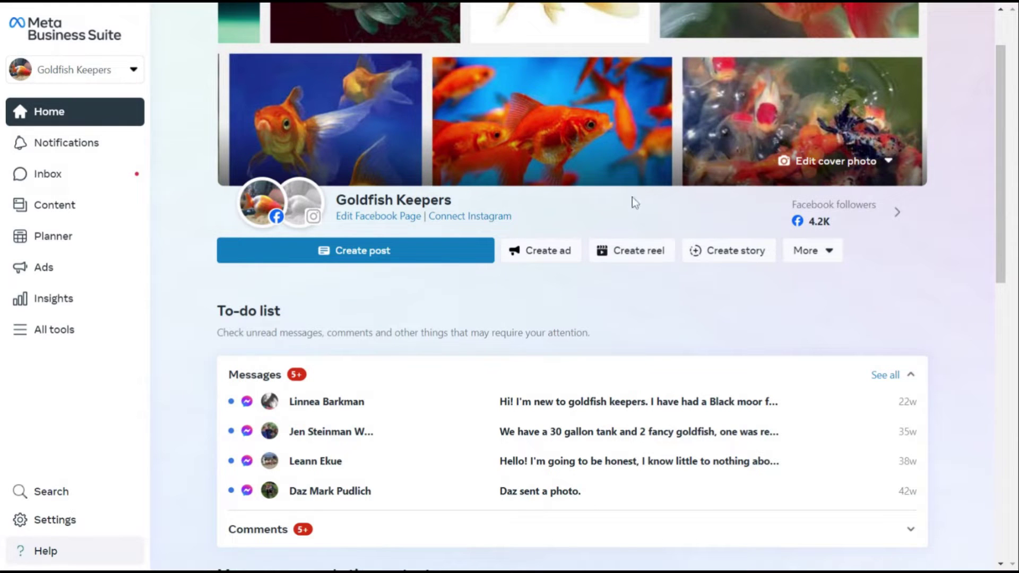
# Step: Start a new Goldfish Keepers reel and upload reel.MOV to 100%
pyautogui.click(639, 253)
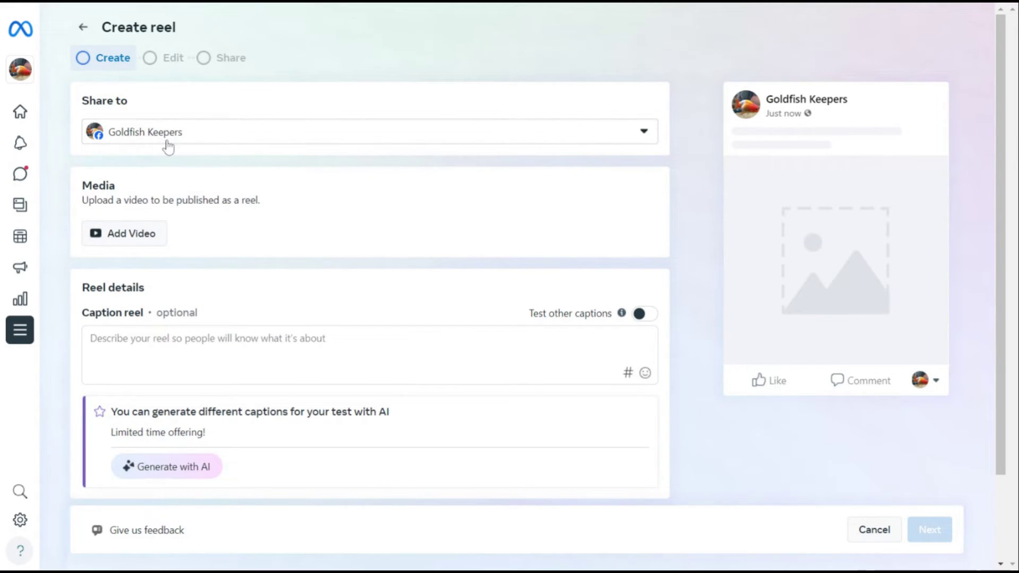
pyautogui.scroll(-2, 175, 153)
pyautogui.scroll(2, 127, 255)
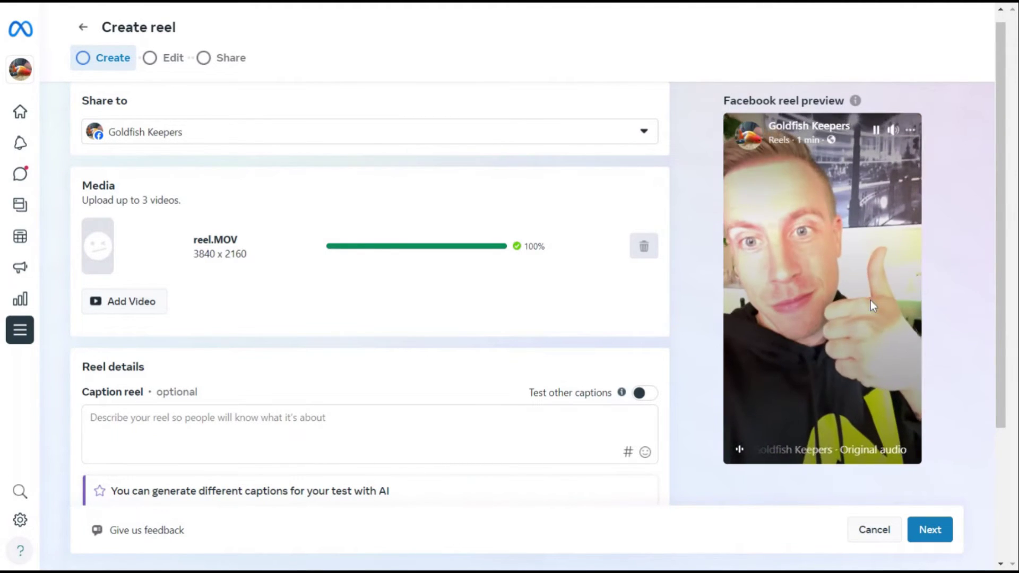
pyautogui.scroll(-2, 270, 341)
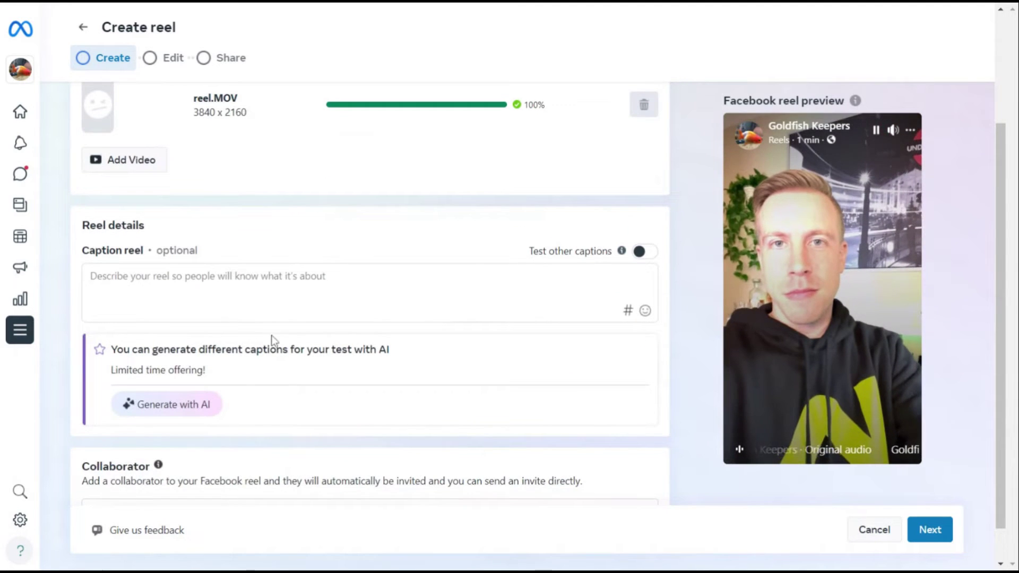
# Step: Caption the reel 'hello everyone this is my reel', correcting the typo
pyautogui.click(271, 291)
pyautogui.write('hel')
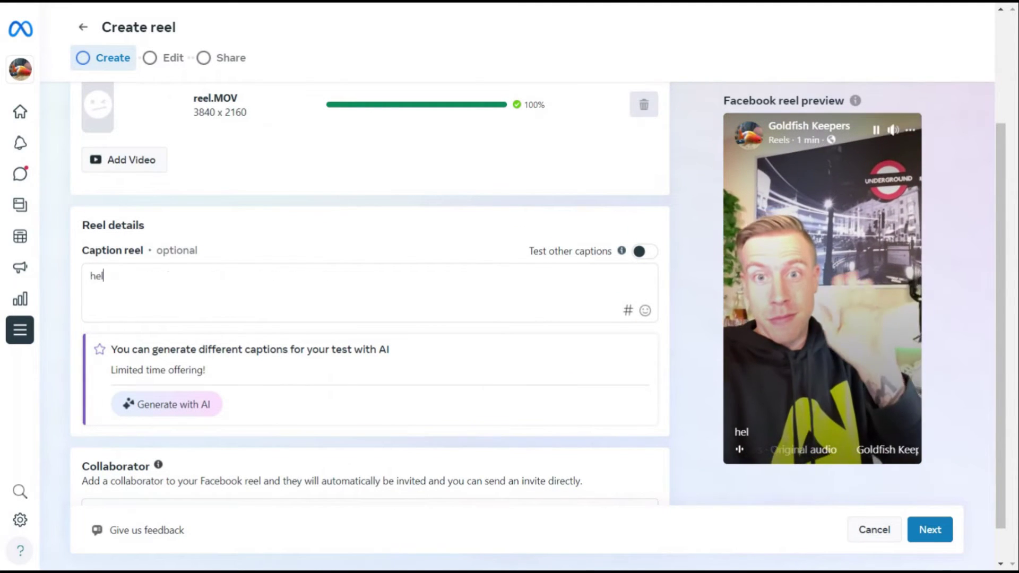
pyautogui.write('lo everyone ')
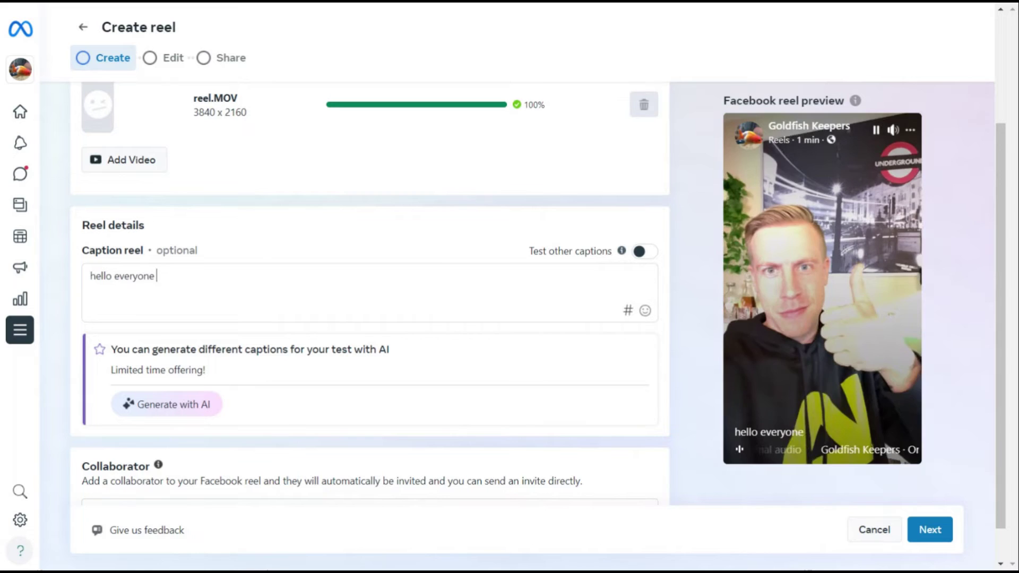
pyautogui.write('this is mey')
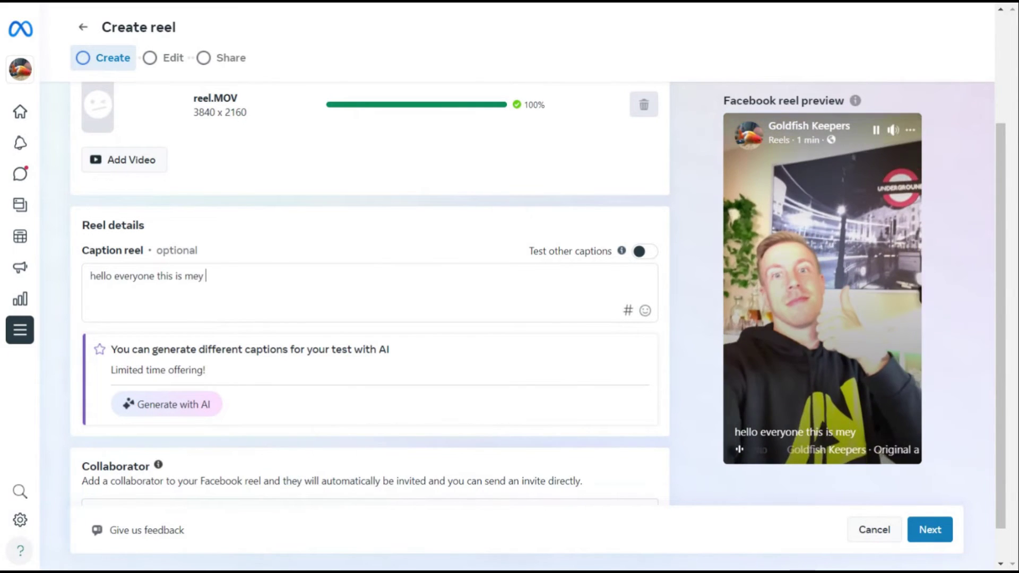
pyautogui.press('BackSpace')
pyautogui.press('BackSpace')
pyautogui.press('BackSpace')
pyautogui.write('y reel')
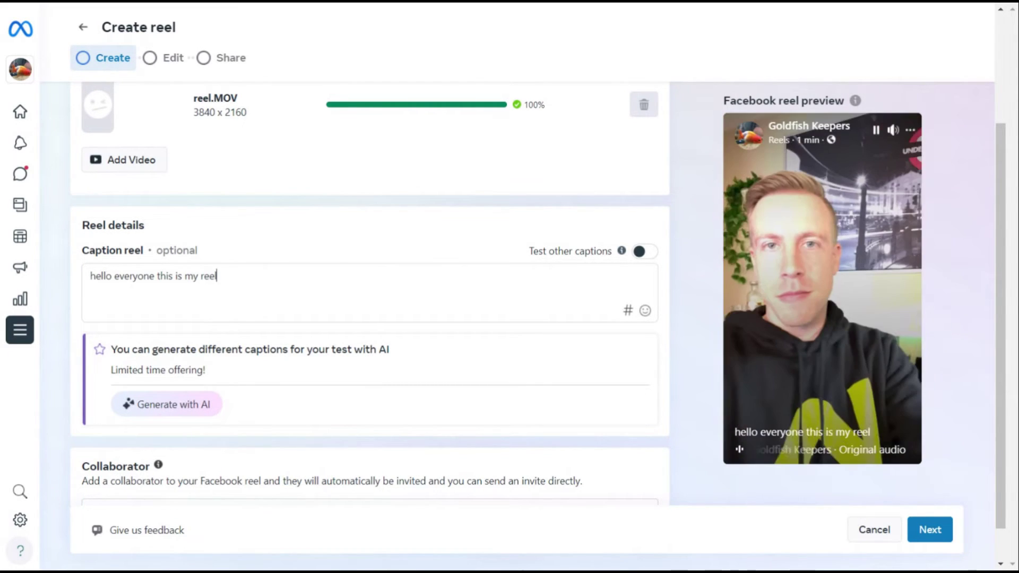
pyautogui.scroll(-1, 288, 325)
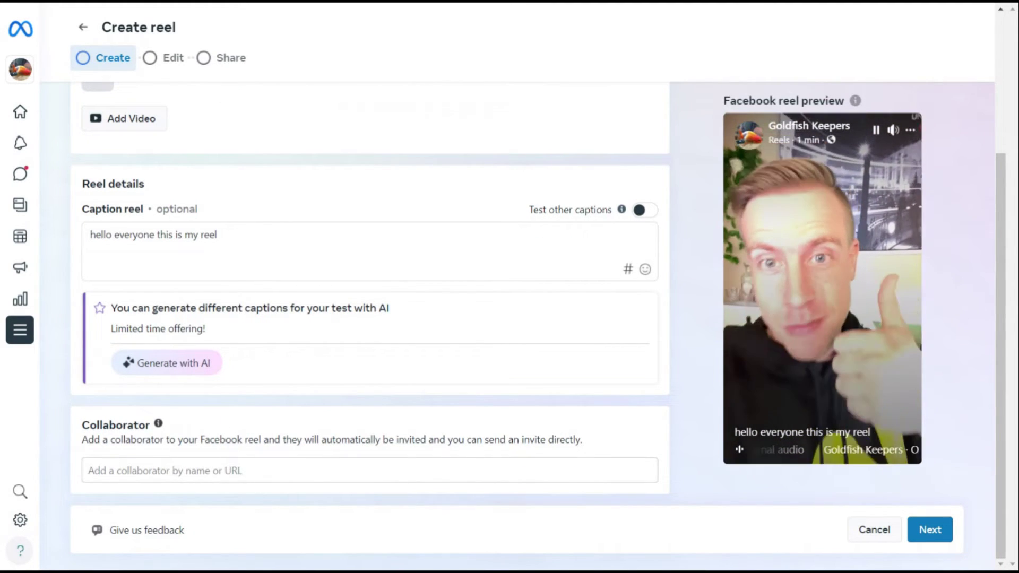
# Step: Advance the reel through the Edit step, adding no audio, to the Share step
pyautogui.click(930, 531)
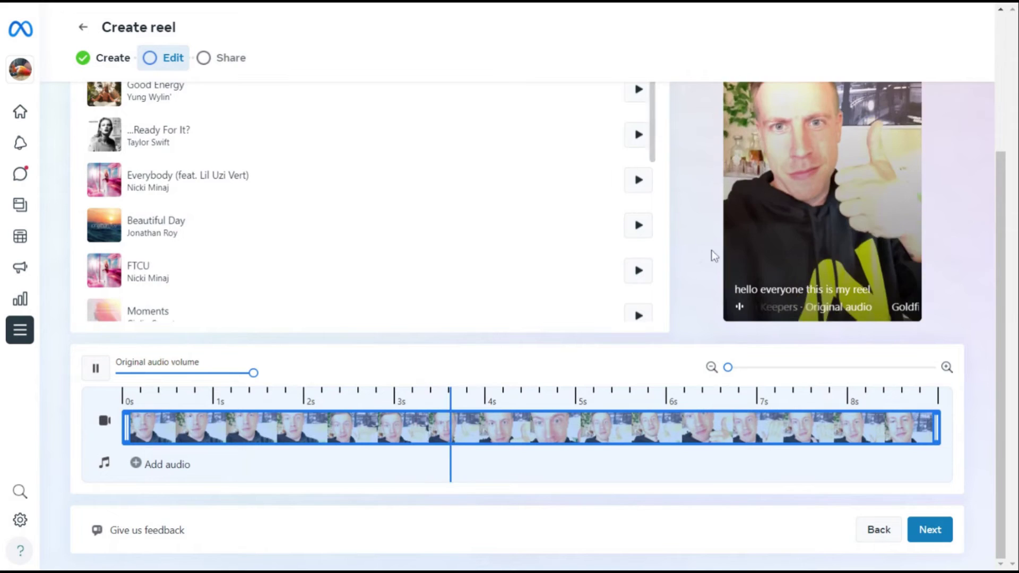
pyautogui.scroll(2, 669, 269)
pyautogui.scroll(-2, 195, 229)
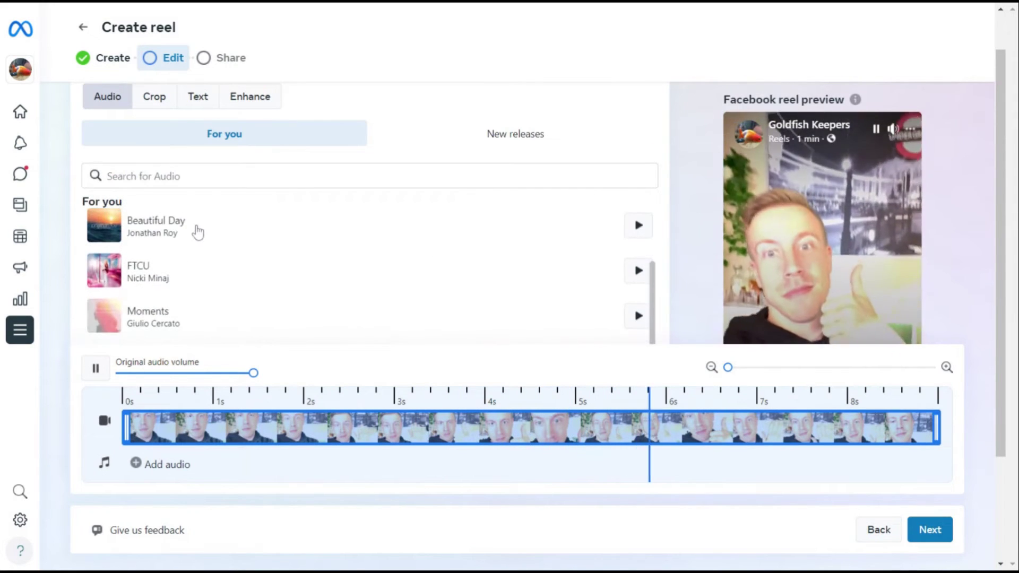
pyautogui.scroll(-2, 197, 231)
pyautogui.scroll(-2, 199, 232)
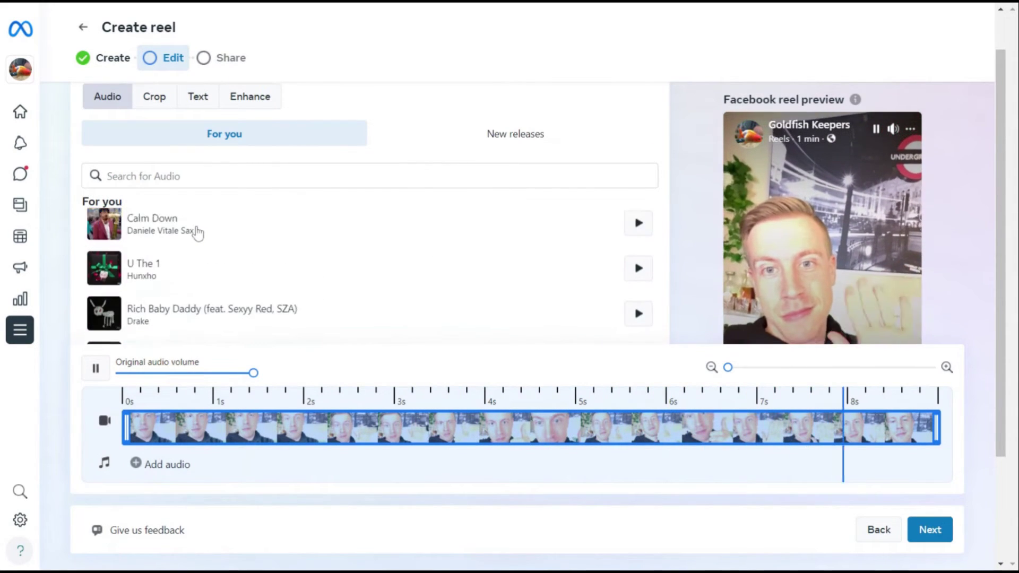
pyautogui.scroll(-2, 673, 214)
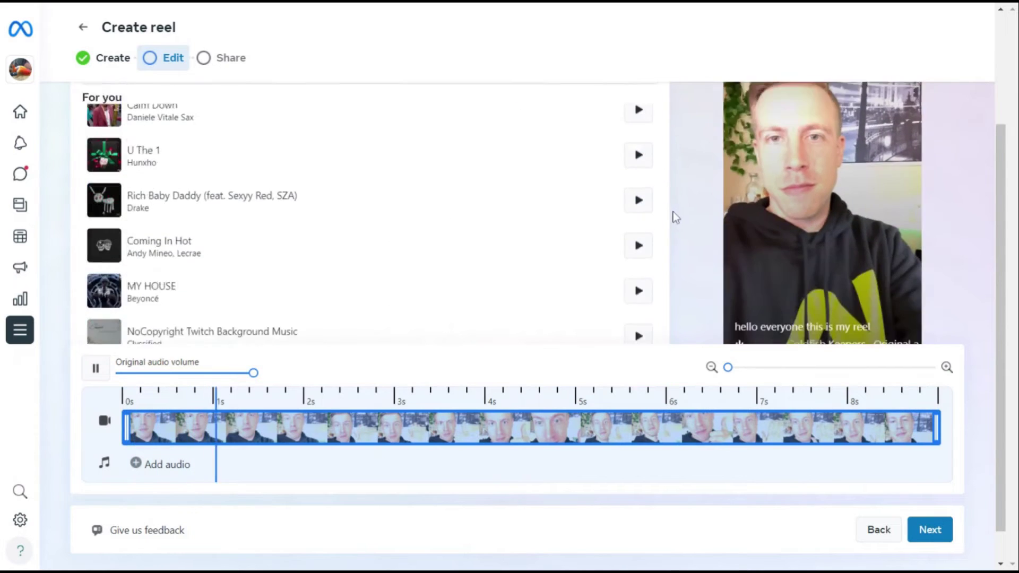
pyautogui.click(933, 537)
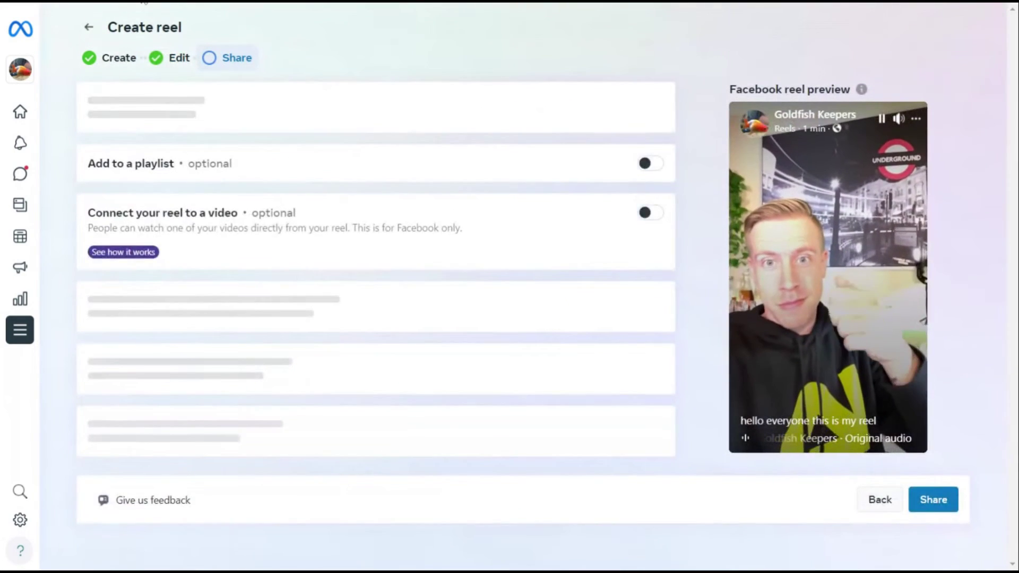